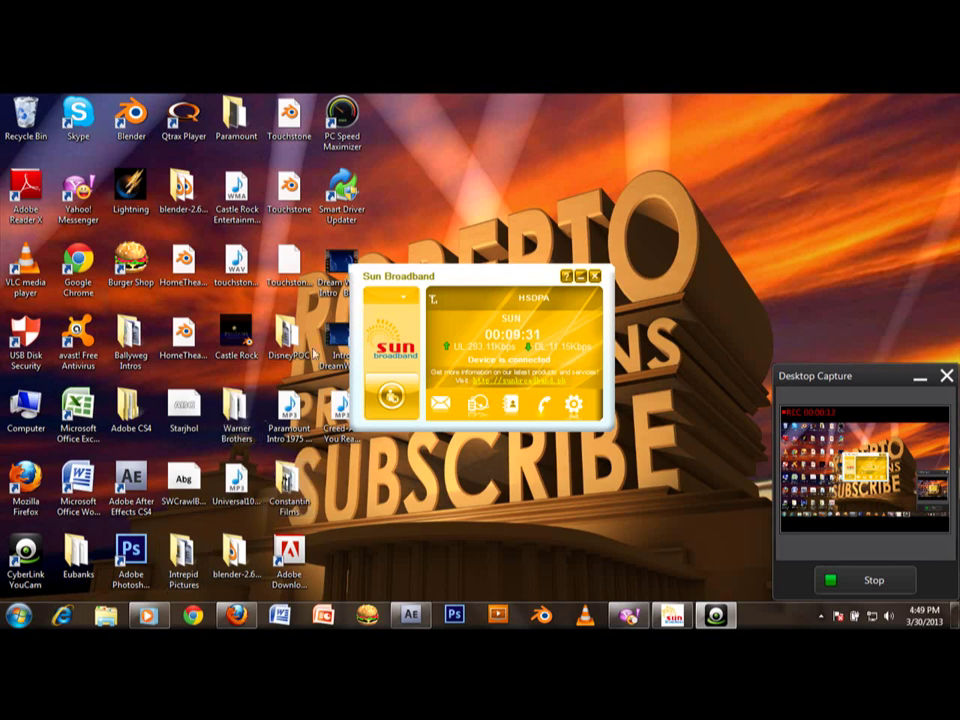
# - Open the Paramount folder and launch Paramount.blend in Blender
pyautogui.doubleClick(236, 118)
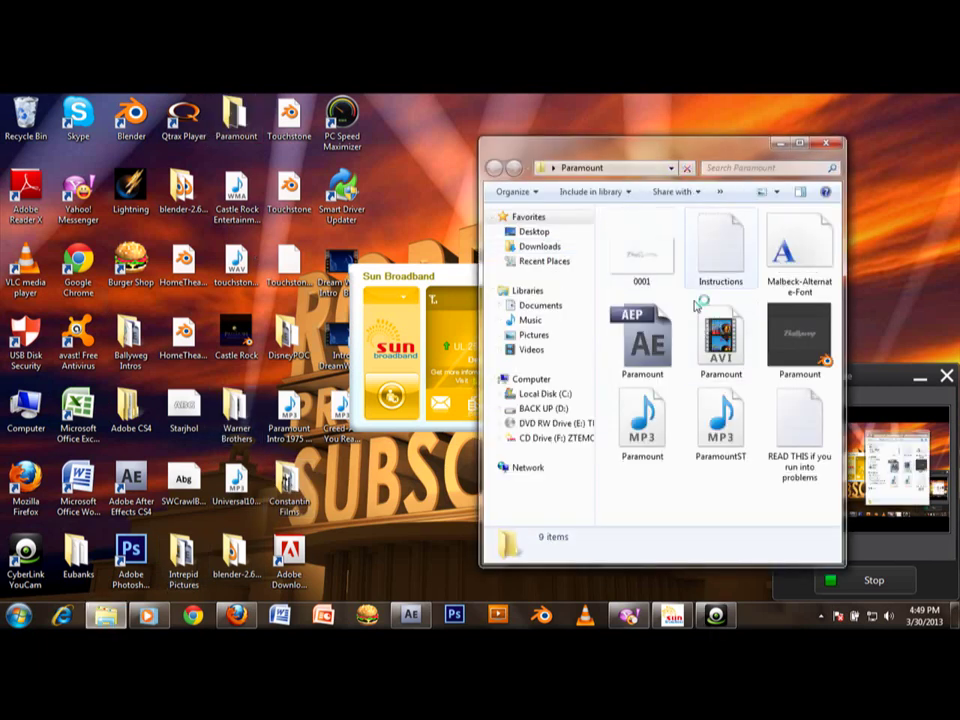
pyautogui.click(790, 340)
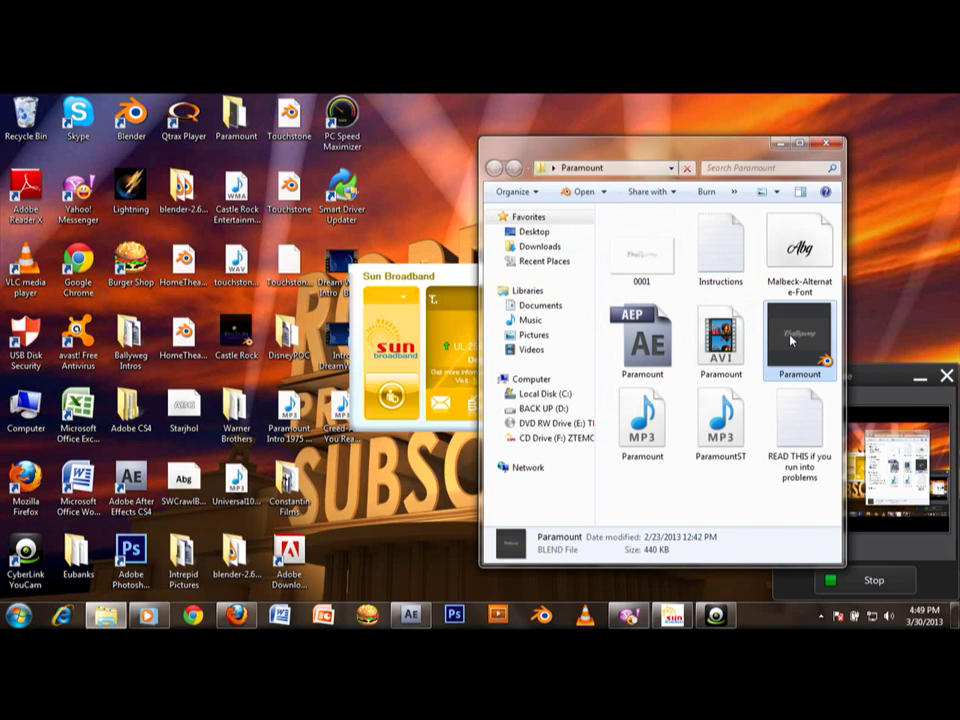
pyautogui.doubleClick(790, 340)
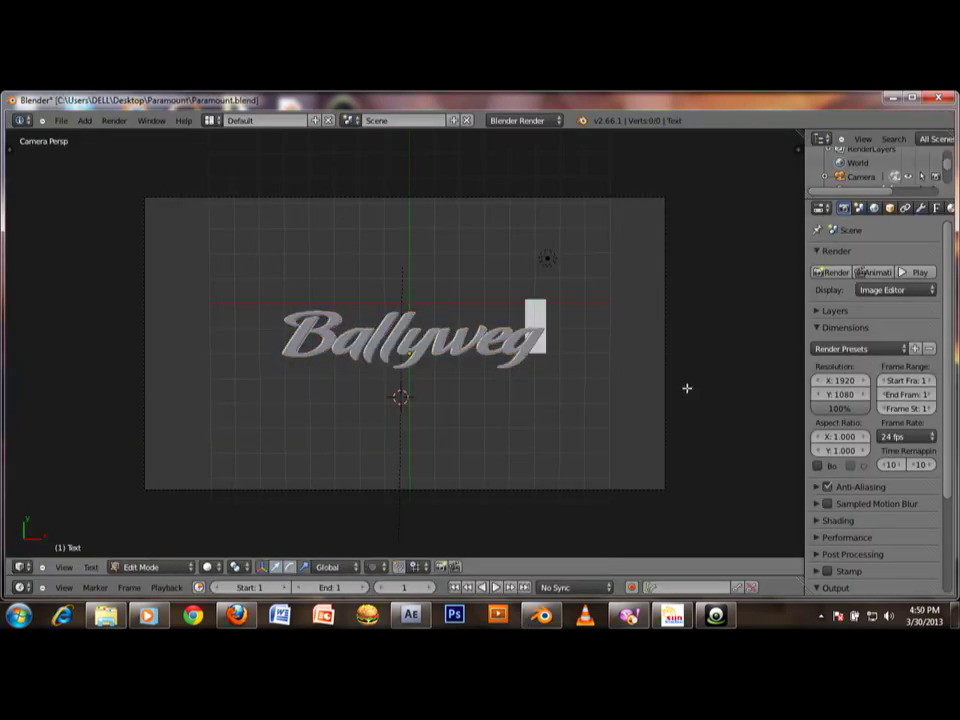
# - Replace the 3D text 'Ballyweg' with 'Title' and return to Object Mode
pyautogui.press('BackSpace')
pyautogui.press('BackSpace')
pyautogui.press('BackSpace')
pyautogui.press('BackSpace')
pyautogui.press('BackSpace')
pyautogui.press('BackSpace')
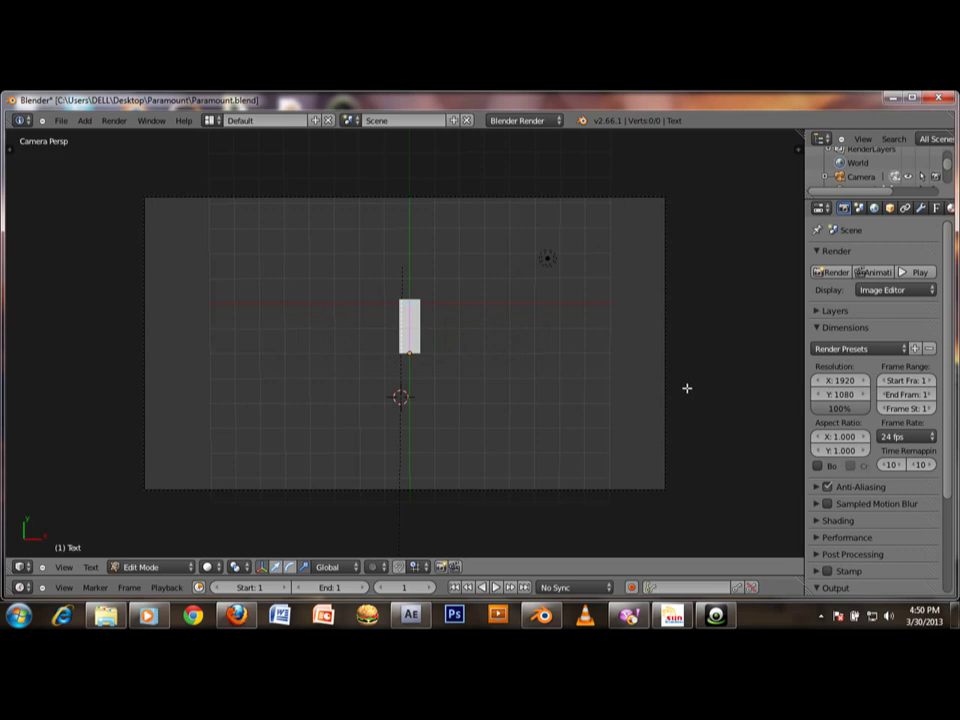
pyautogui.write('Par')
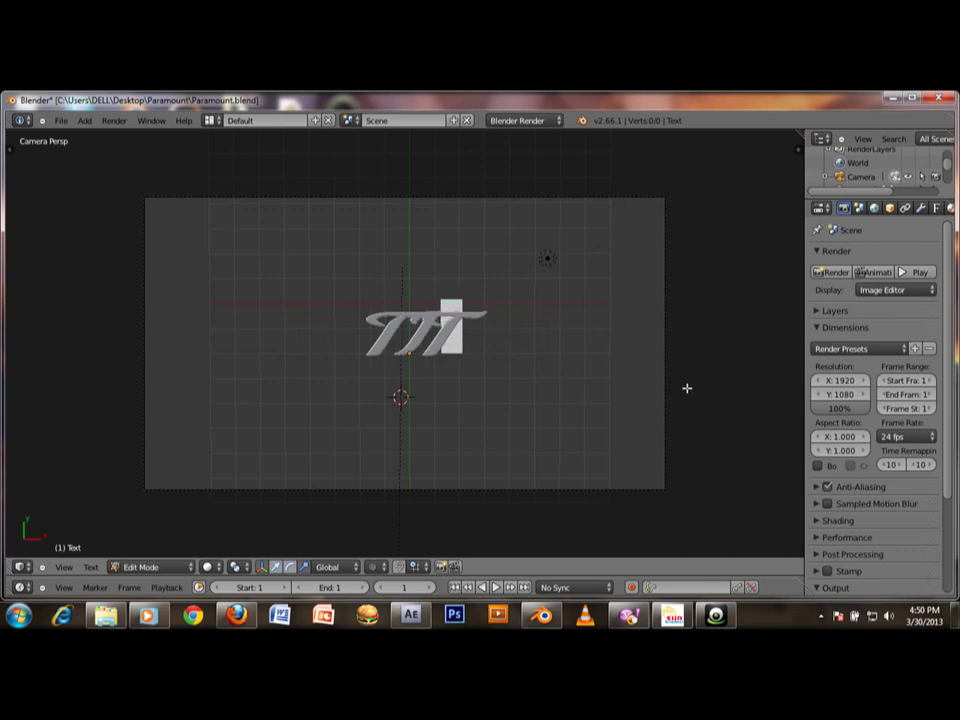
pyautogui.write('a')
pyautogui.press('BackSpace')
pyautogui.press('BackSpace')
pyautogui.press('BackSpace')
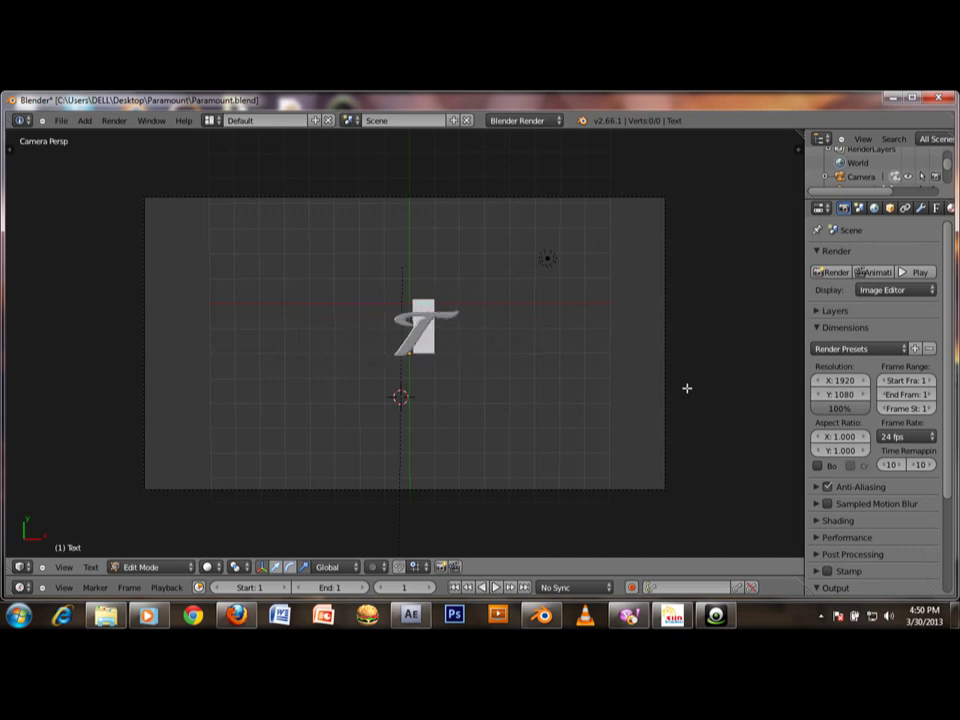
pyautogui.write('itle')
pyautogui.press('Tab')
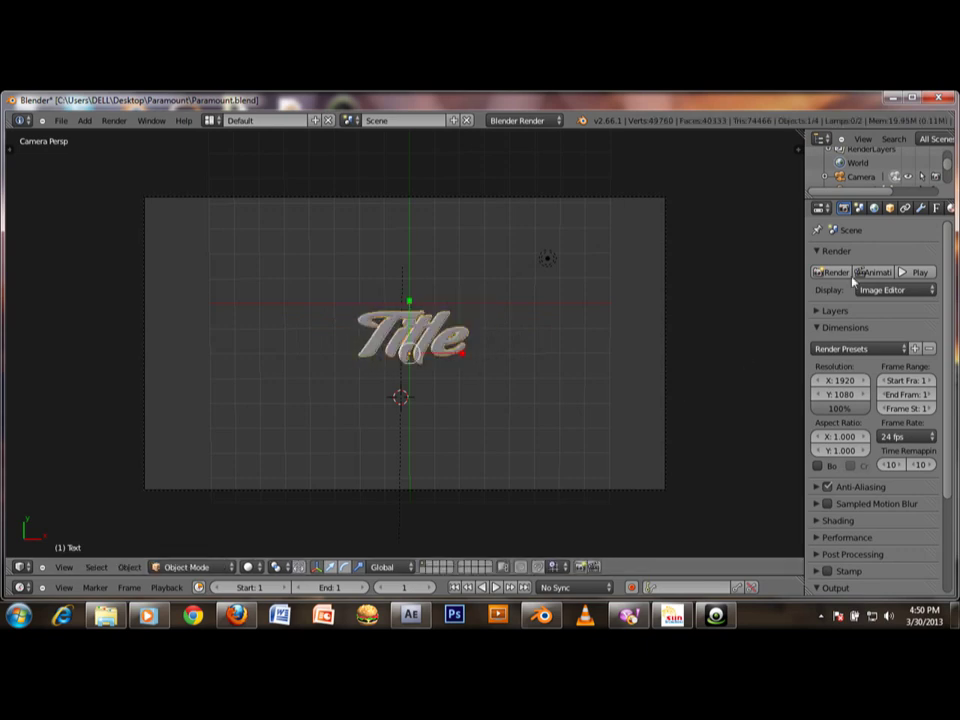
# - Render the Title scene to an image, saved as 0001.png
pyautogui.click(836, 272)
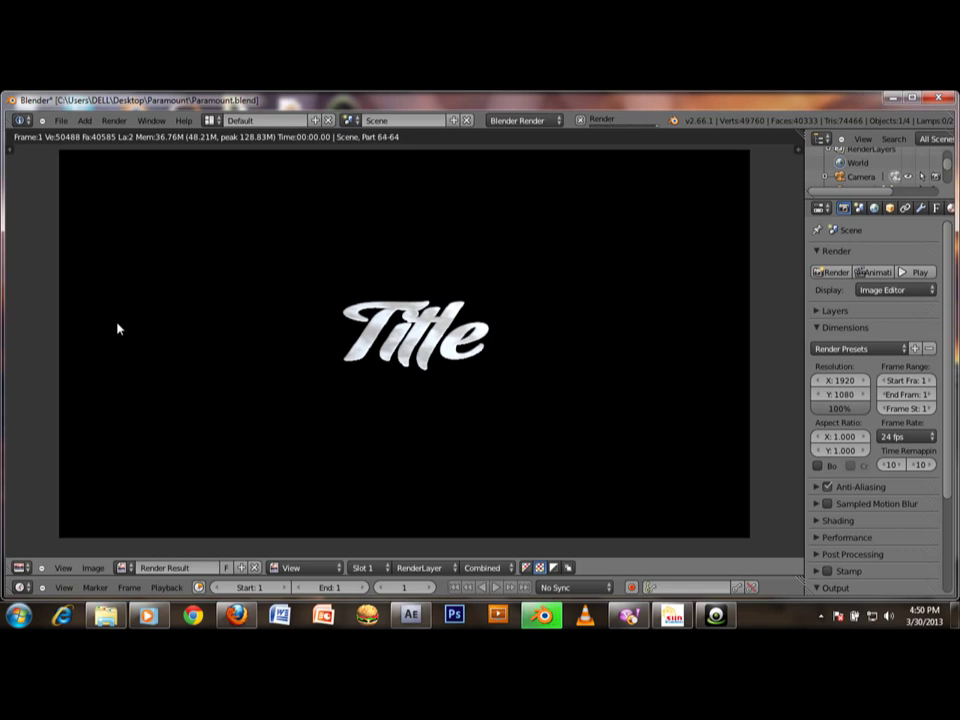
# - Close Blender and its console, then stop the Lionsgate Flash render in After Effects
pyautogui.click(942, 97)
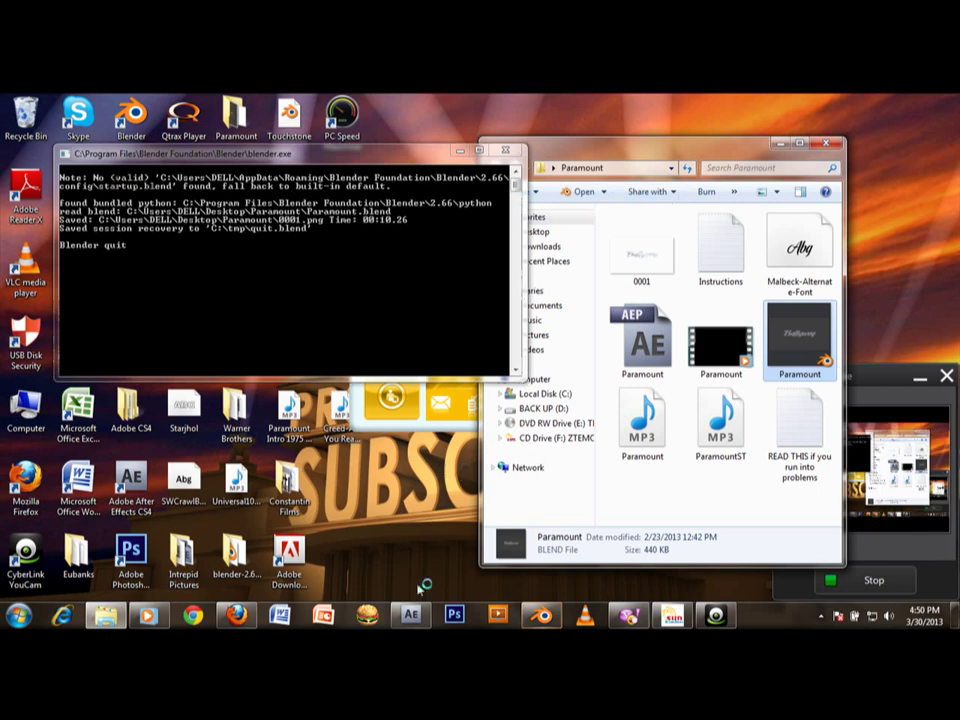
pyautogui.click(410, 614)
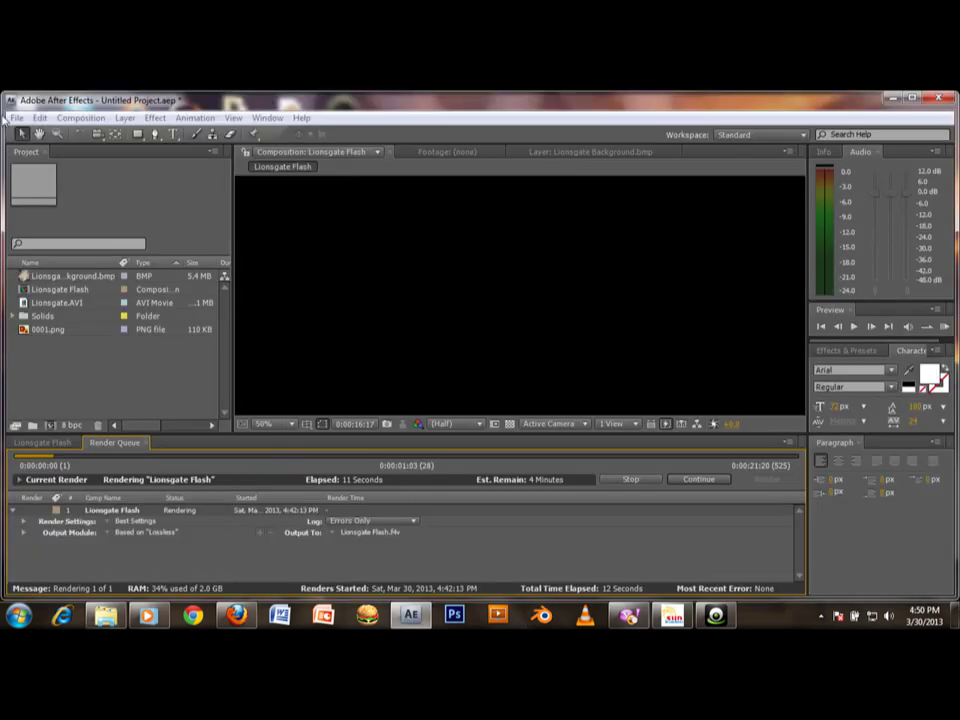
pyautogui.click(80, 408)
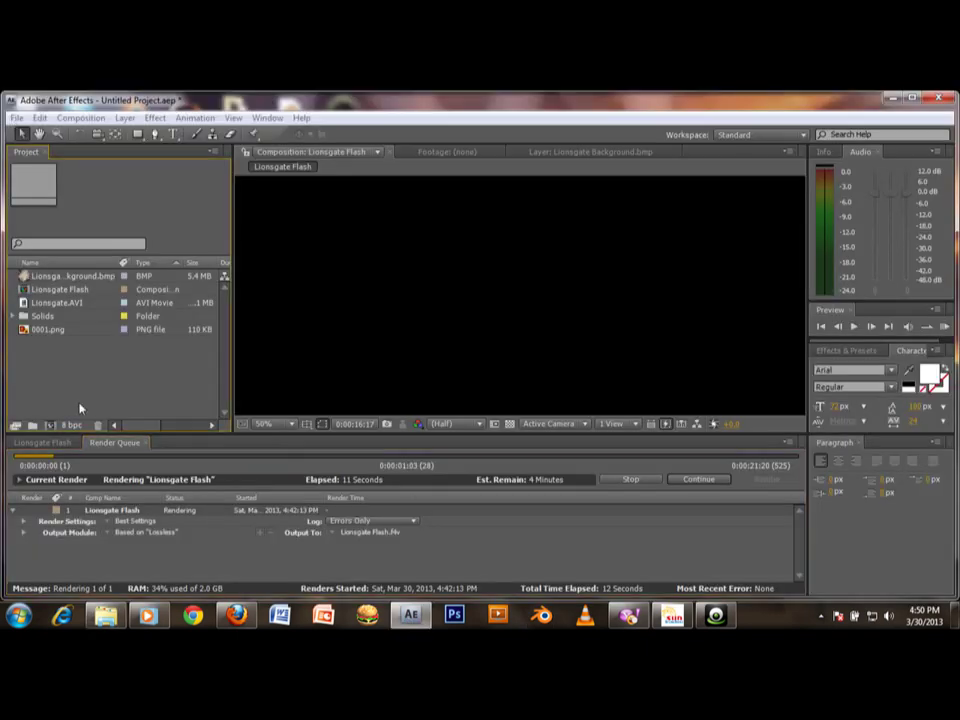
pyautogui.click(402, 360)
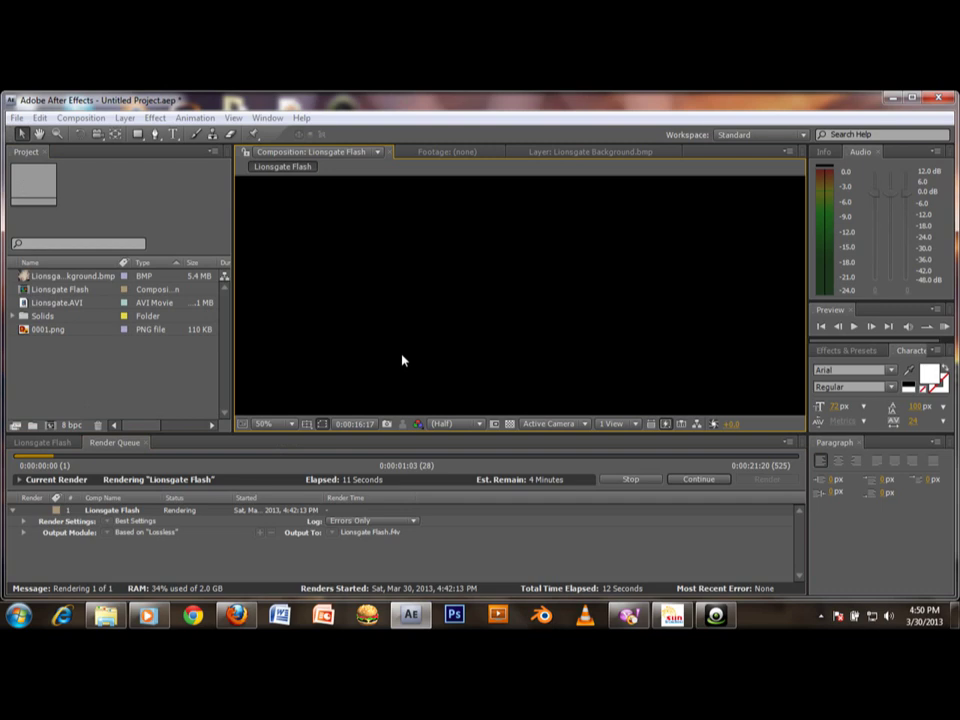
pyautogui.click(630, 481)
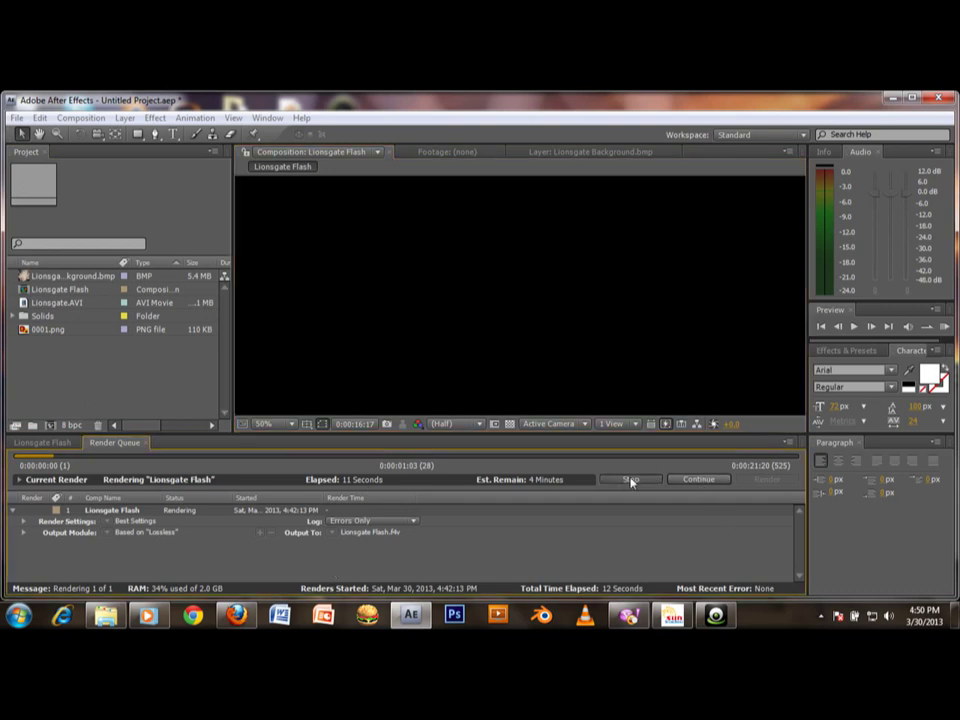
# - Open Desktop > Paramount > Paramount.aep without saving the current project
pyautogui.click(17, 117)
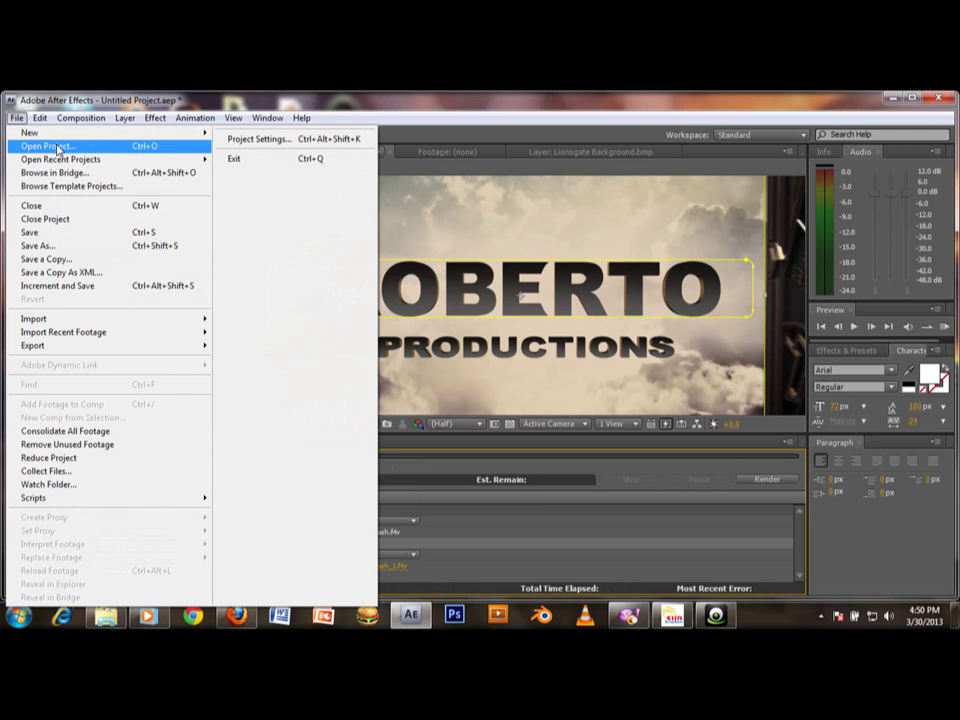
pyautogui.click(58, 150)
pyautogui.click(478, 374)
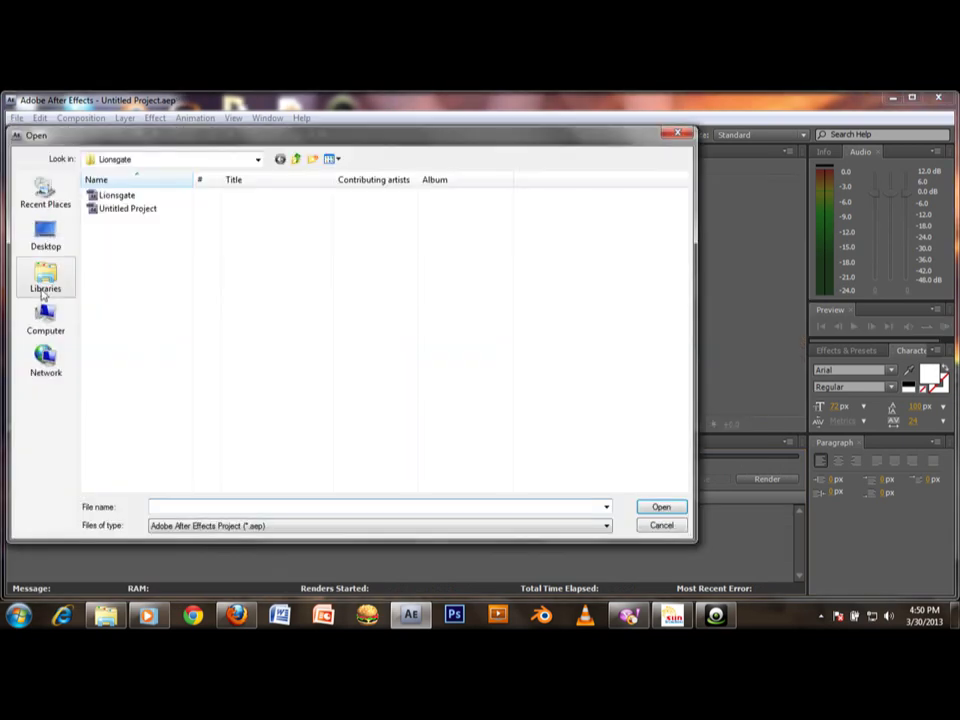
pyautogui.click(46, 235)
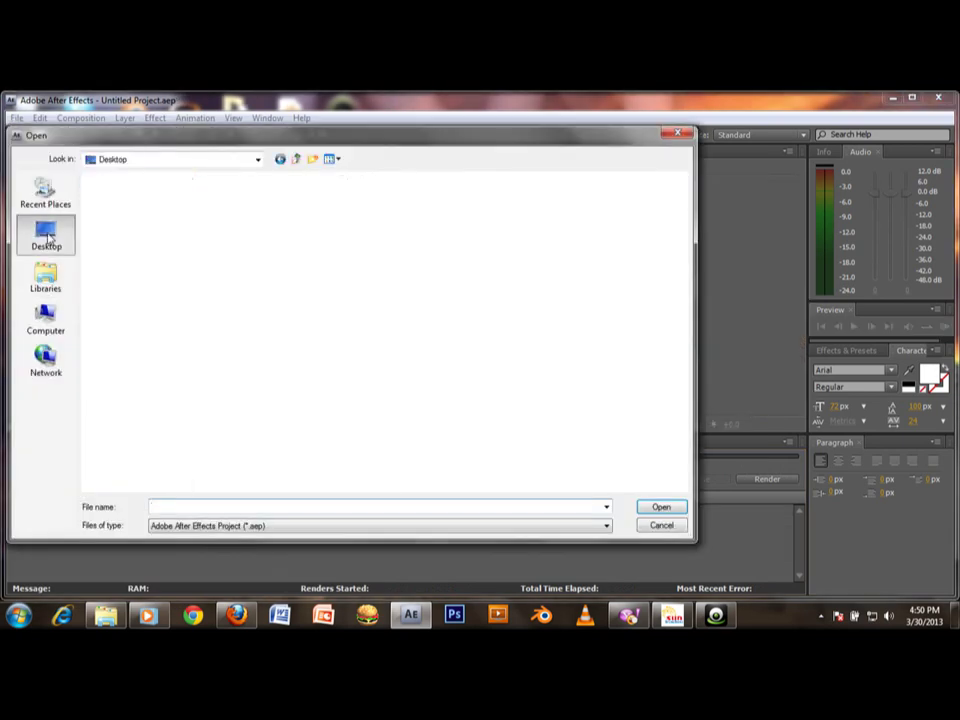
pyautogui.doubleClick(185, 345)
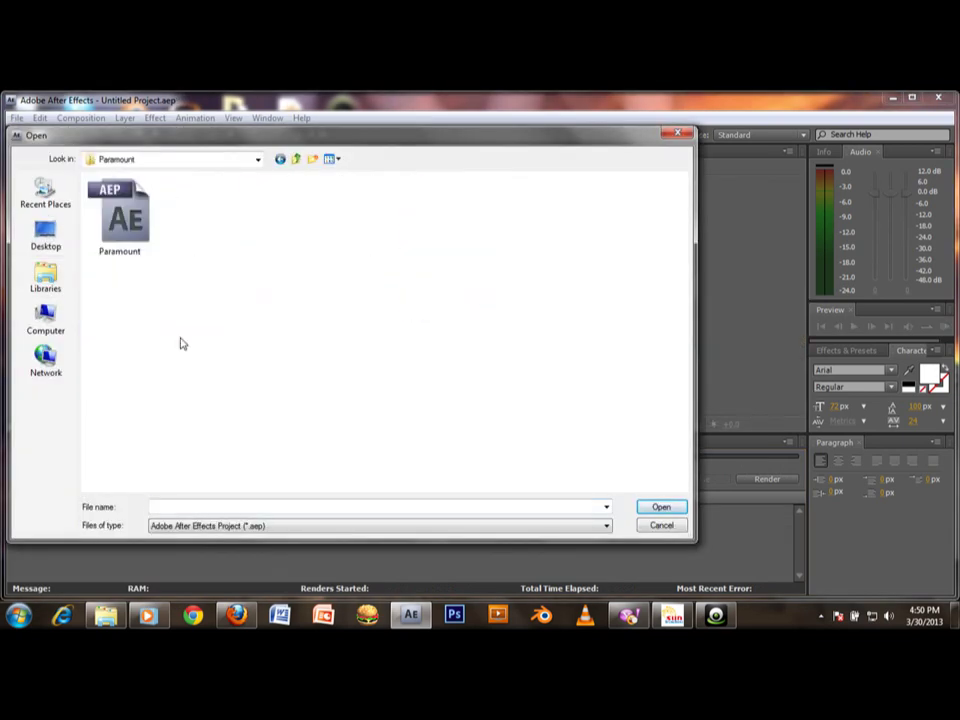
pyautogui.doubleClick(120, 215)
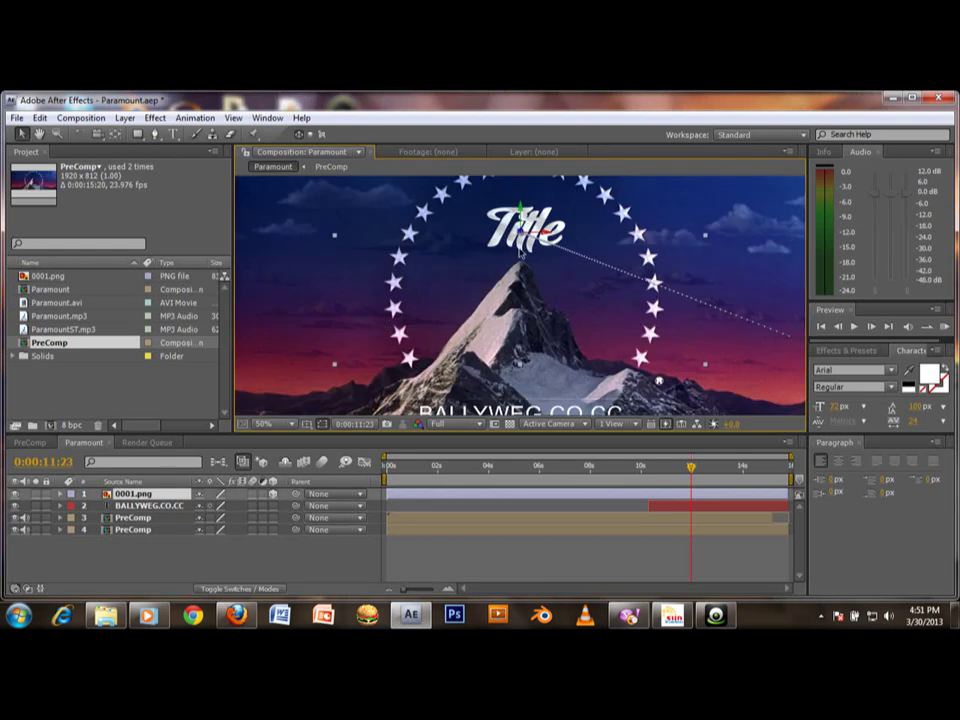
# - Change the bottom text layer from 'BALLYWEG.CO.CC' to 'SUBTITLE'
pyautogui.doubleClick(155, 506)
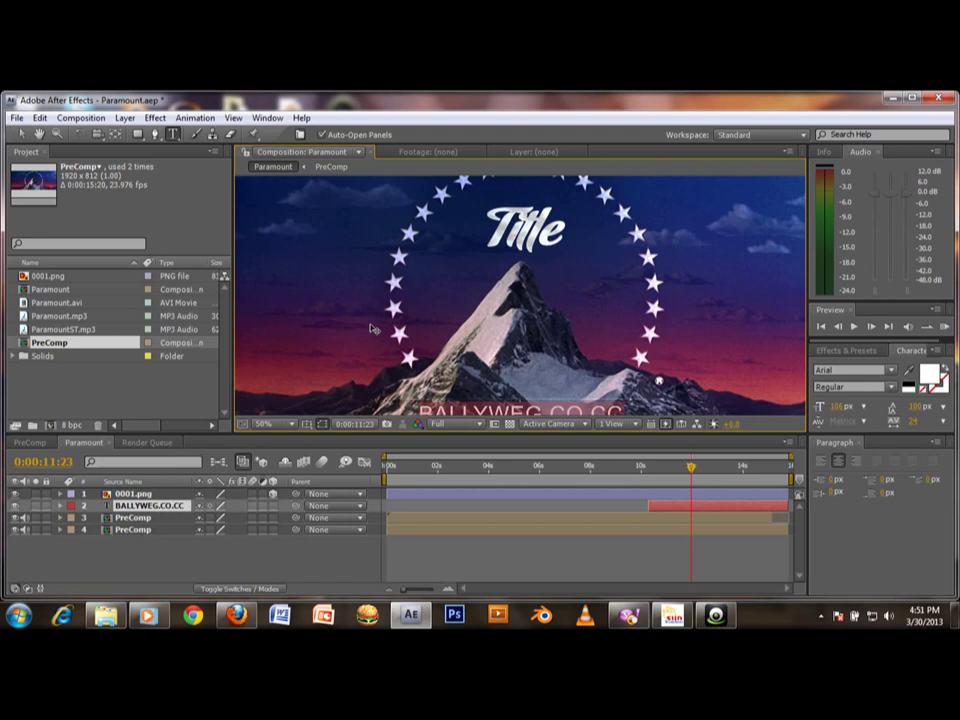
pyautogui.write('SUB')
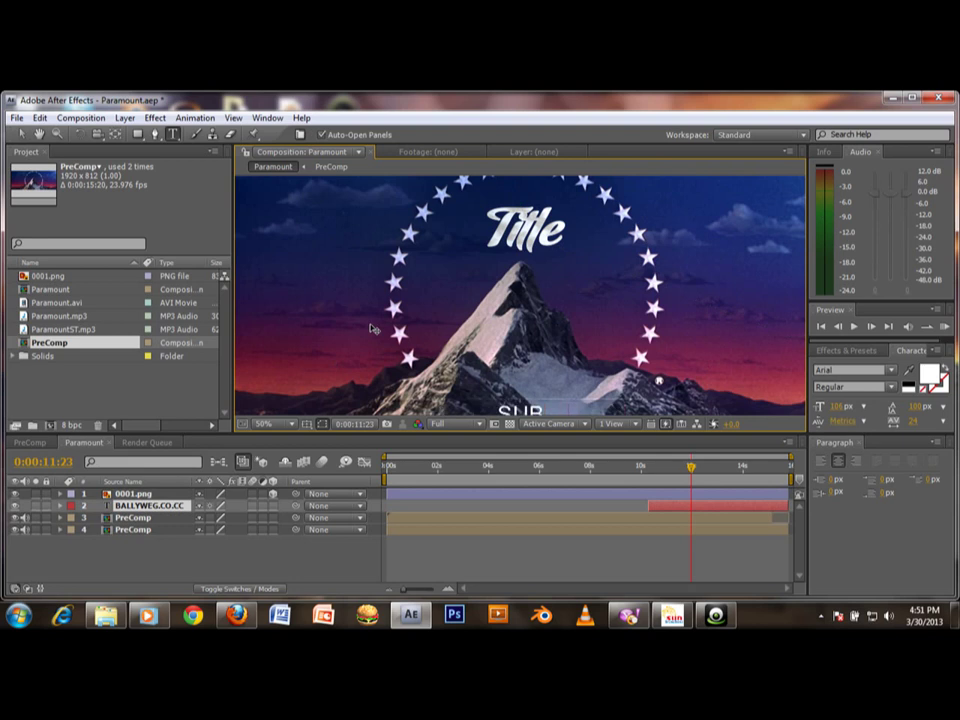
pyautogui.write('TITLE')
pyautogui.click(256, 560)
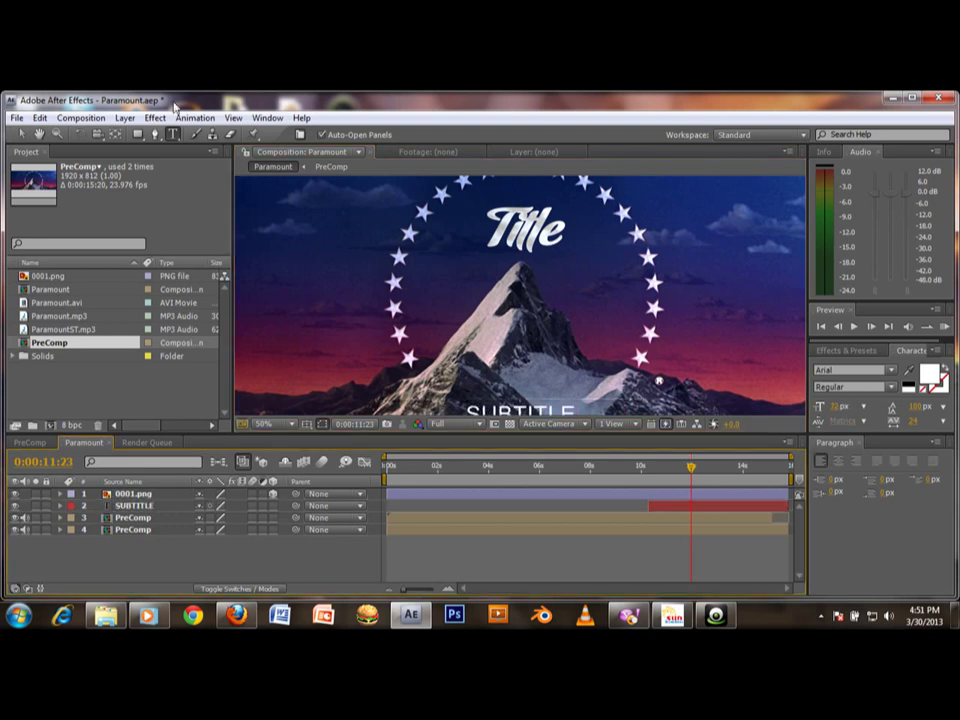
# - Add the Paramount comp to the render queue with F4V (H.264) output and audio enabled
pyautogui.click(80, 117)
pyautogui.click(153, 238)
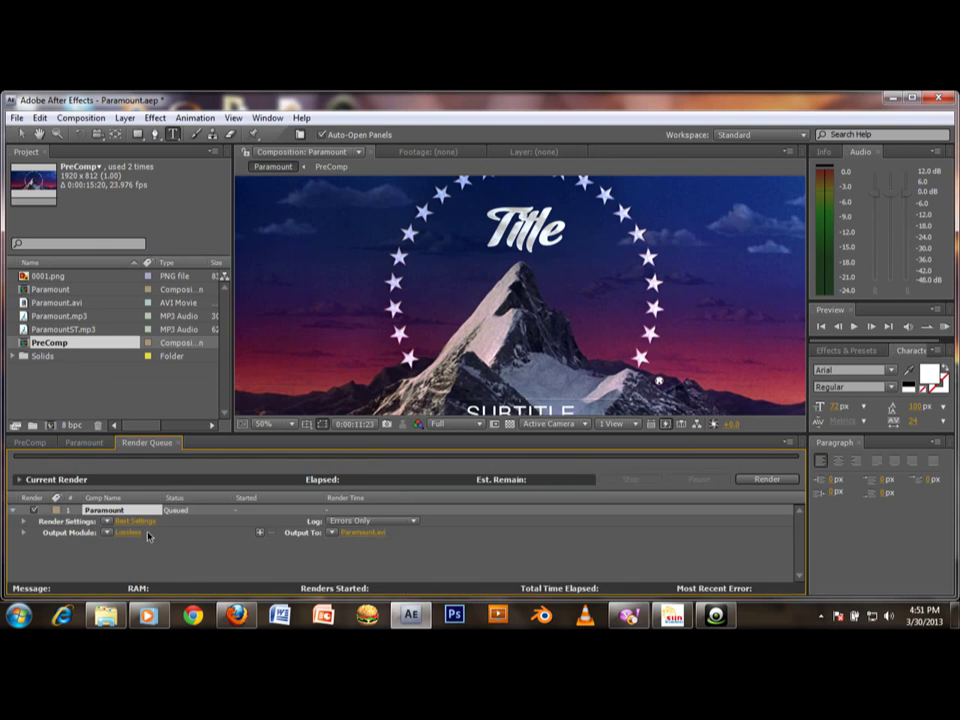
pyautogui.click(128, 532)
pyautogui.click(463, 183)
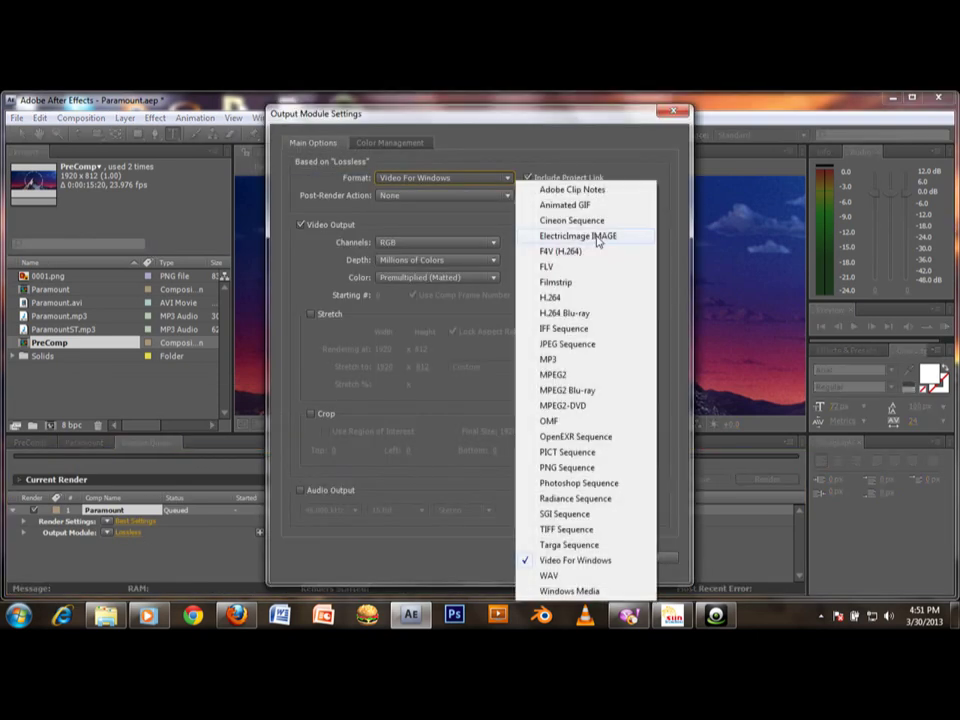
pyautogui.click(546, 255)
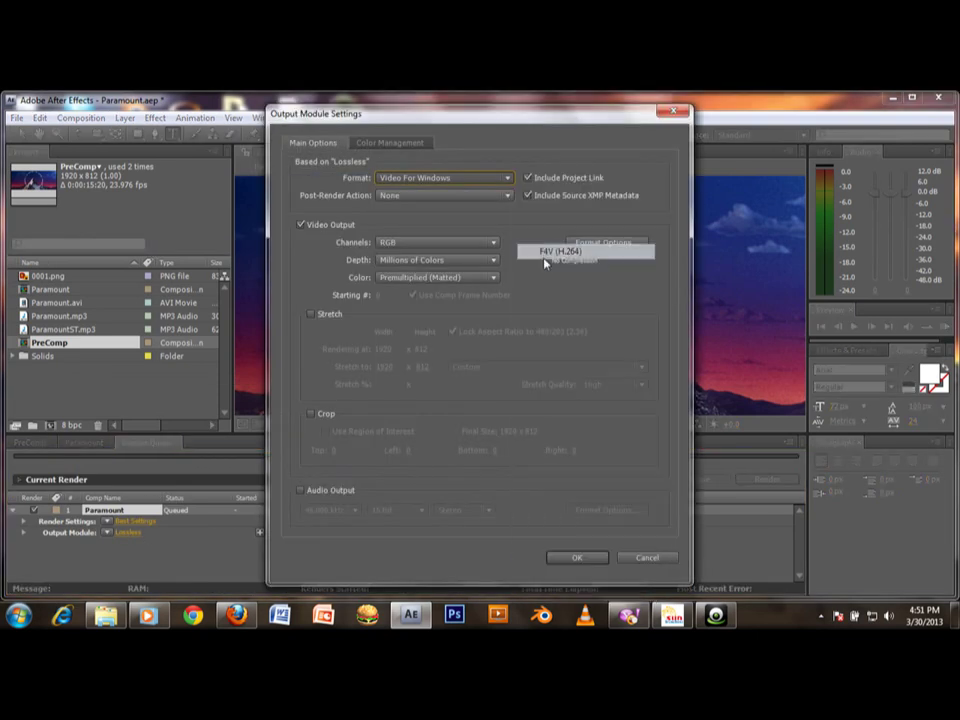
pyautogui.click(303, 491)
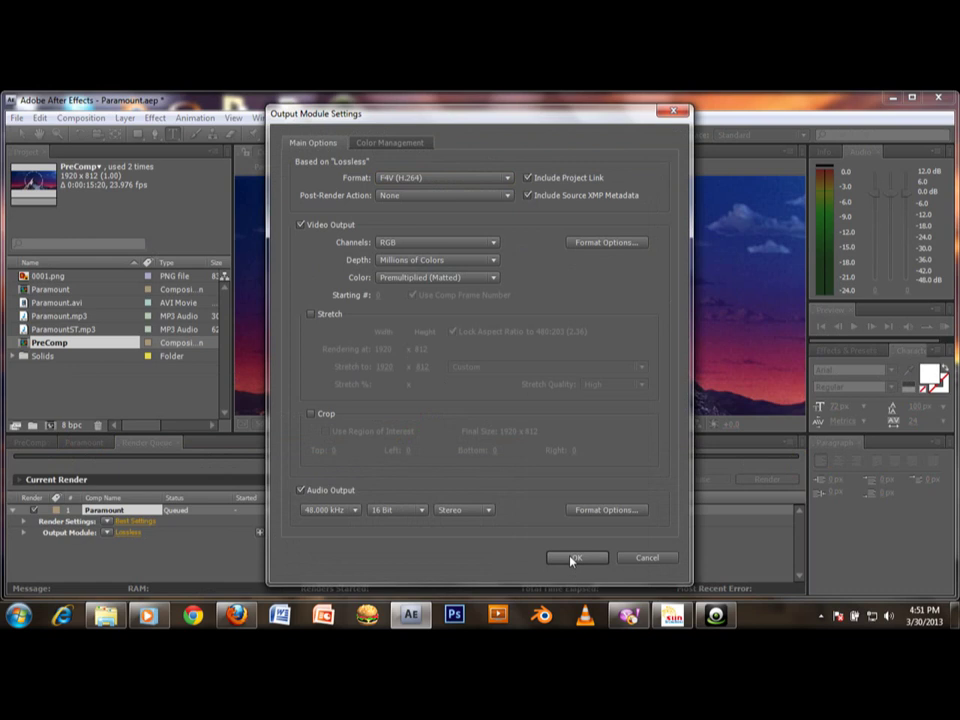
# - Confirm the output module settings and start rendering Paramount.f4v
pyautogui.press('Return')
pyautogui.click(762, 480)
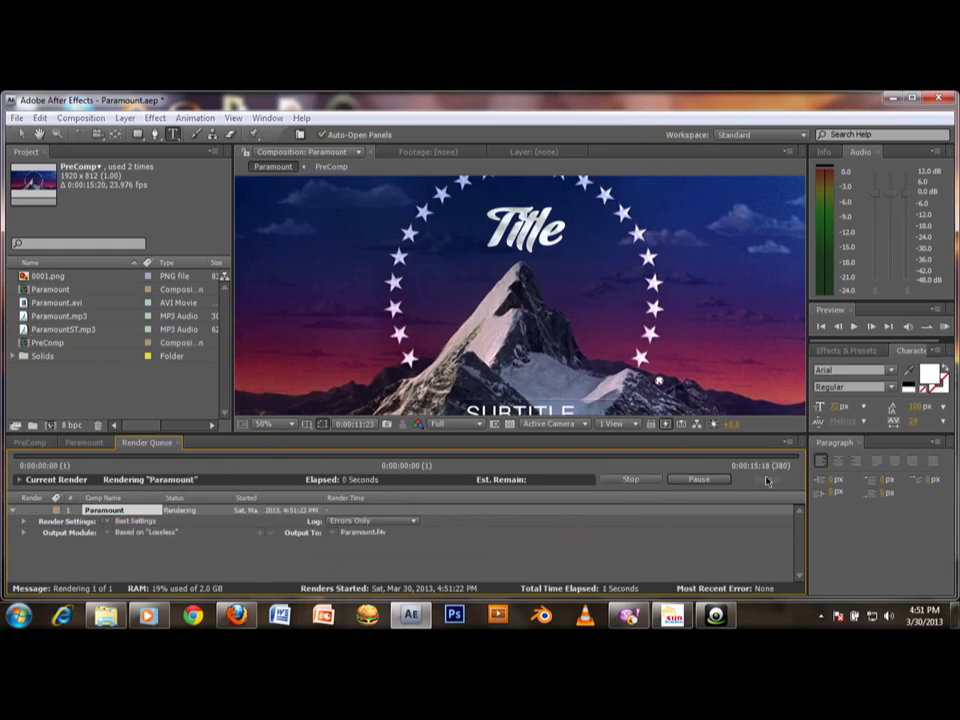